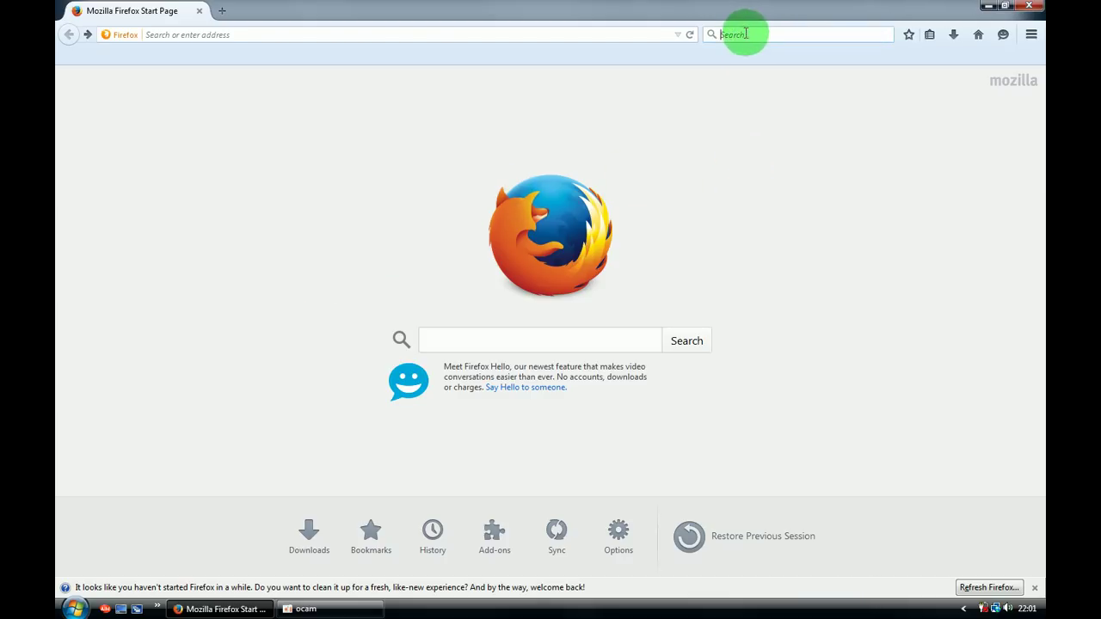
Step: Search Google for 'webinaria' and open the 'Webinaria | SourceForge.net' project page
text(web)
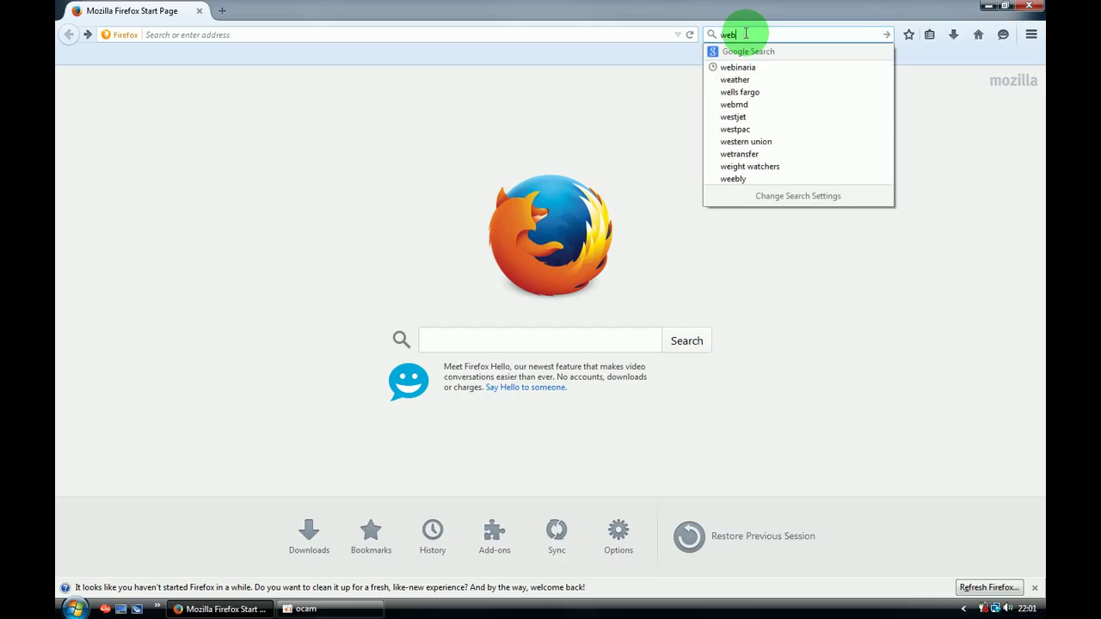
text(inaria)
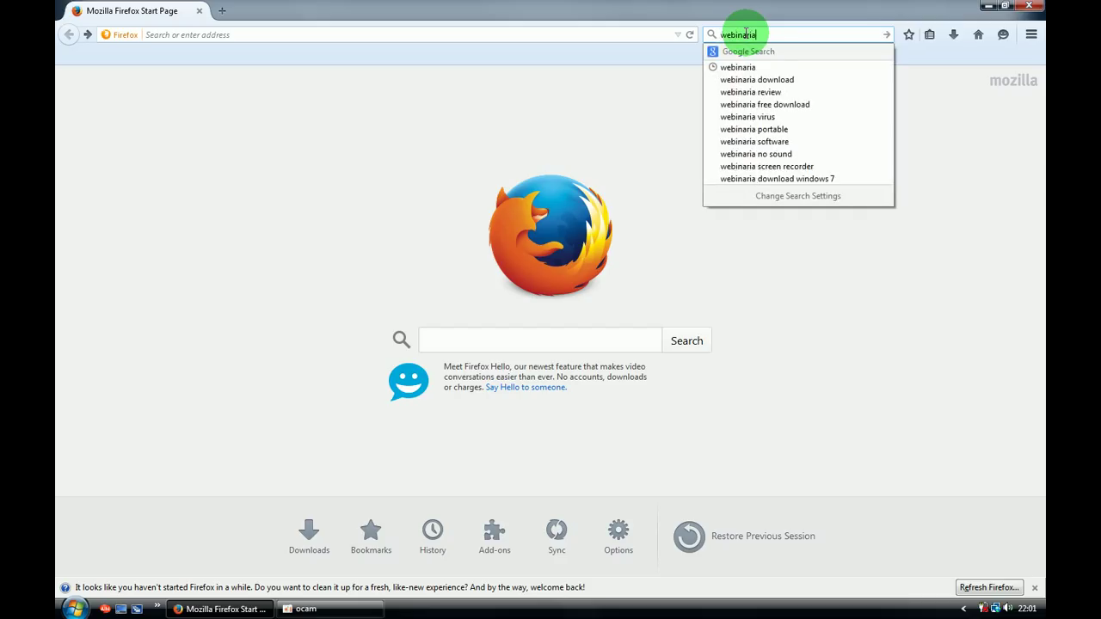
key(Return)
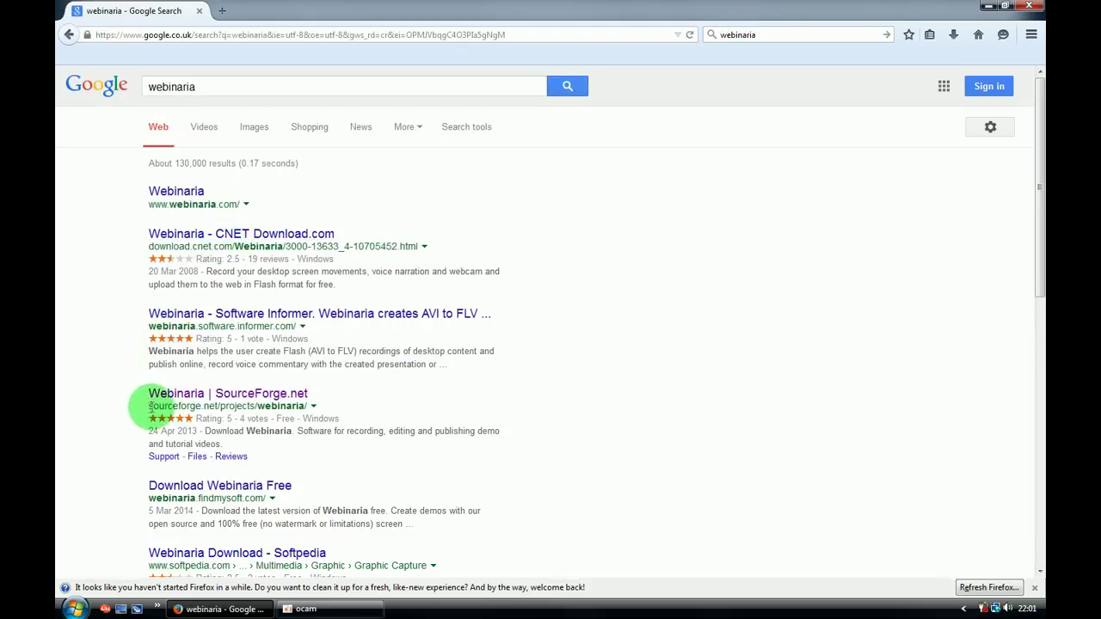
click(197, 397)
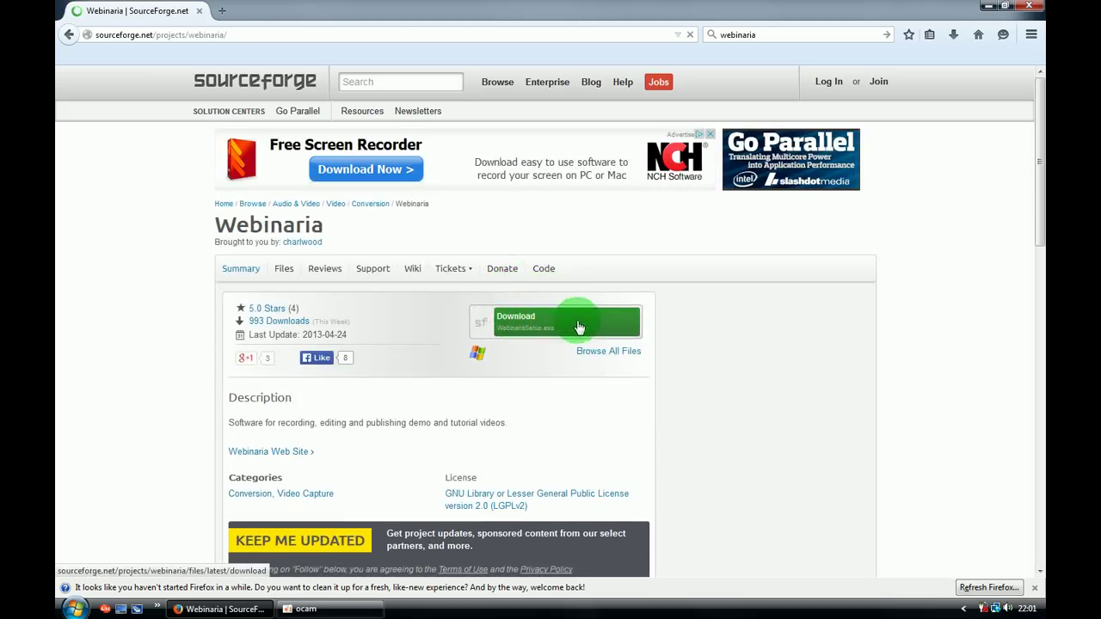
Step: Download and save WebinariaSetup.exe from SourceForge, then launch it from the downloads list
click(533, 324)
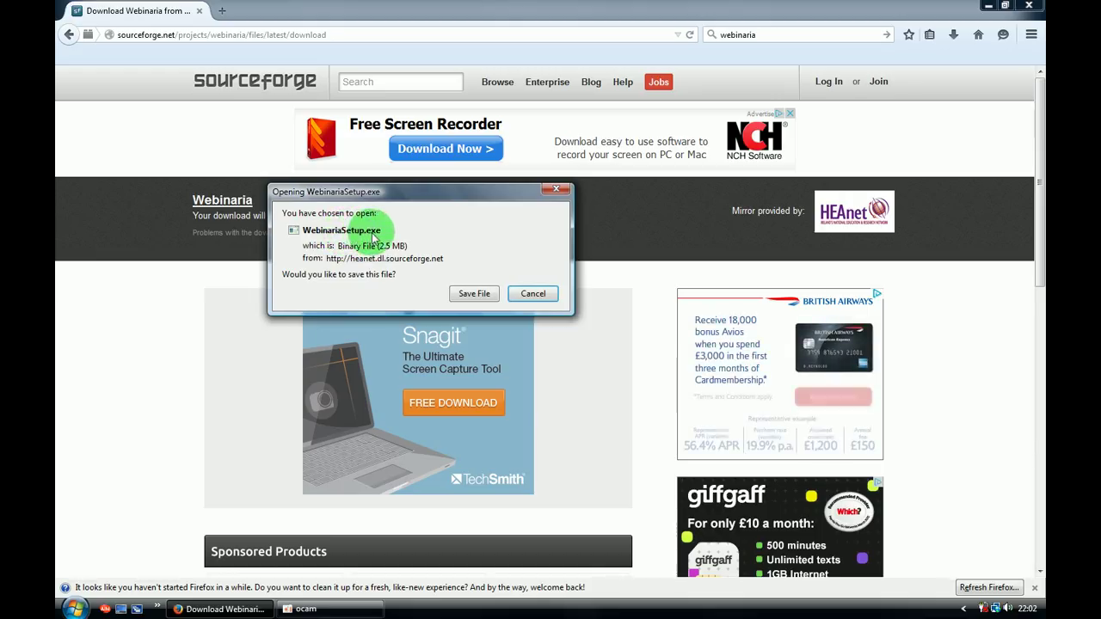
click(471, 294)
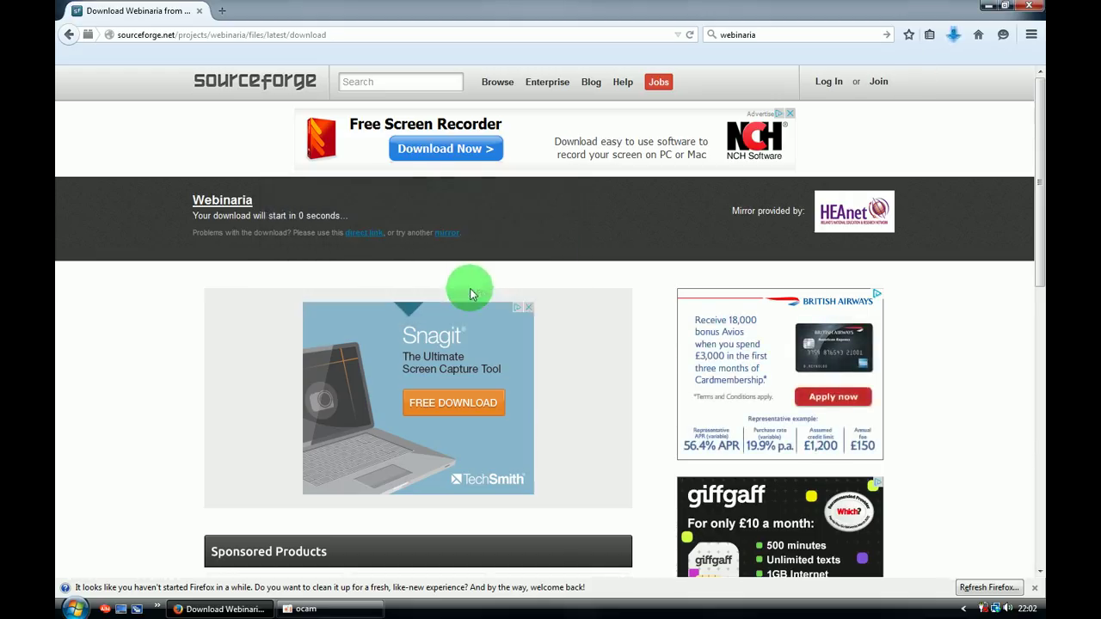
click(955, 37)
click(839, 82)
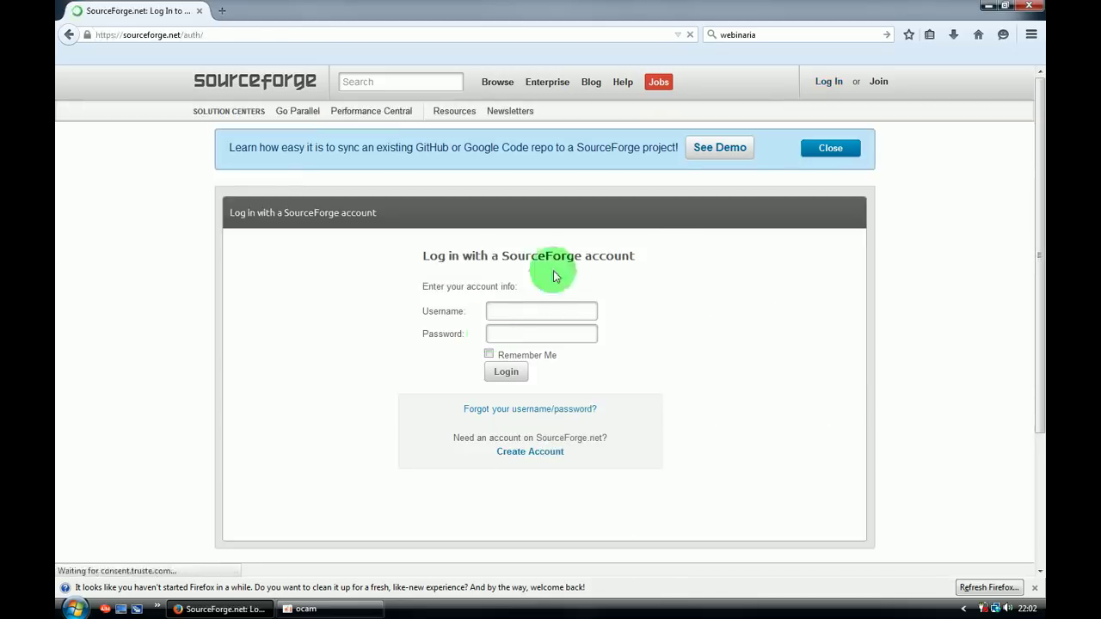
Step: Advance the Setup wizard past the default folder and Start Menu pages, then cancel installation
click(989, 8)
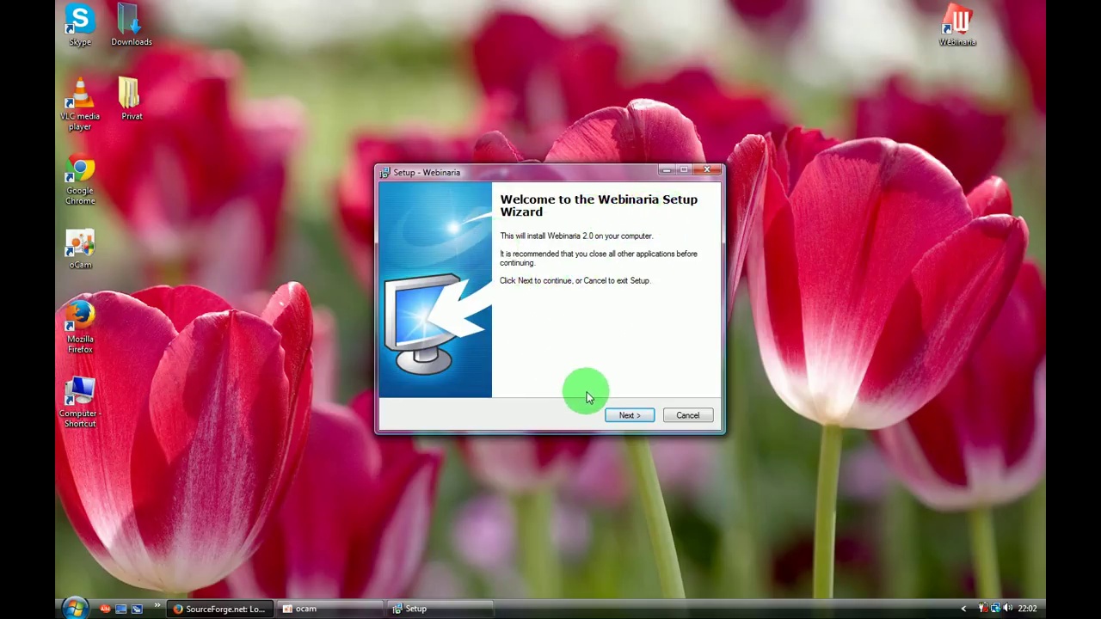
click(629, 415)
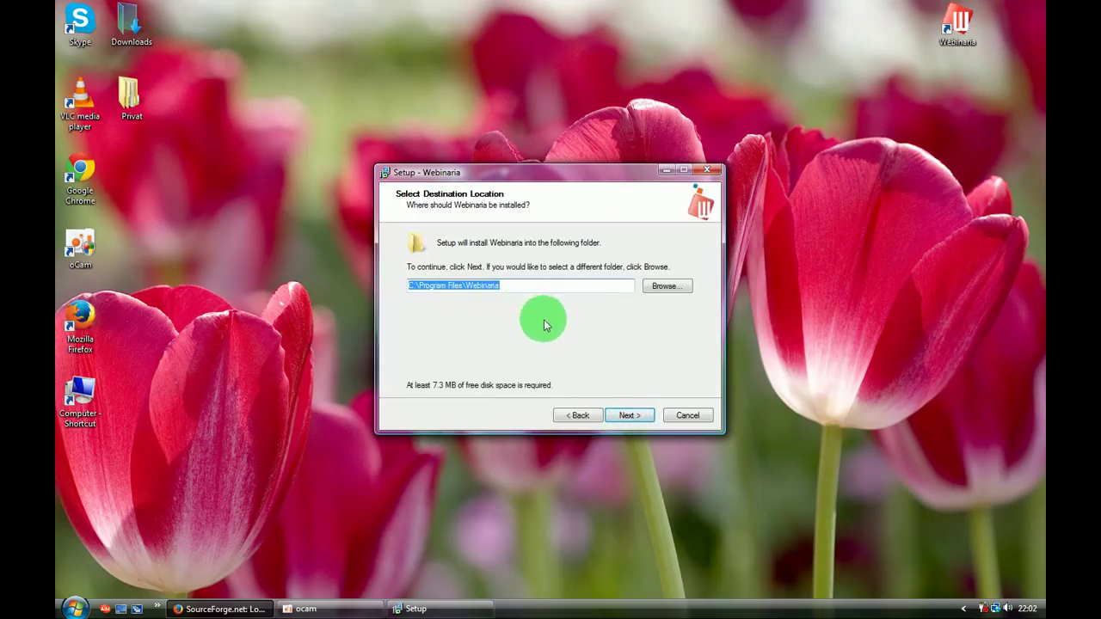
click(624, 413)
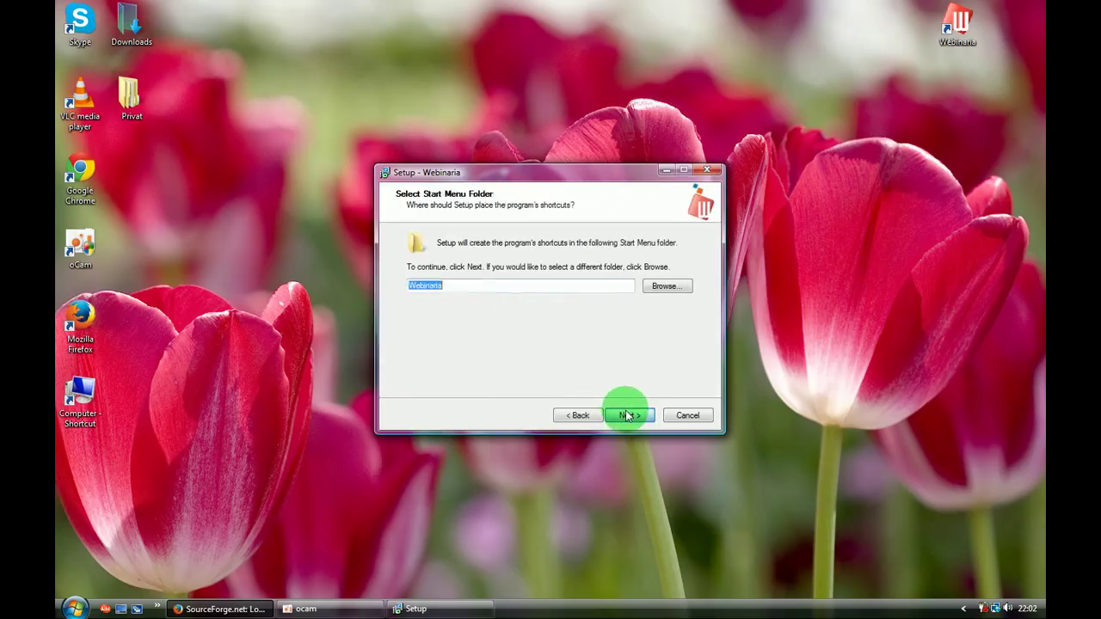
click(631, 416)
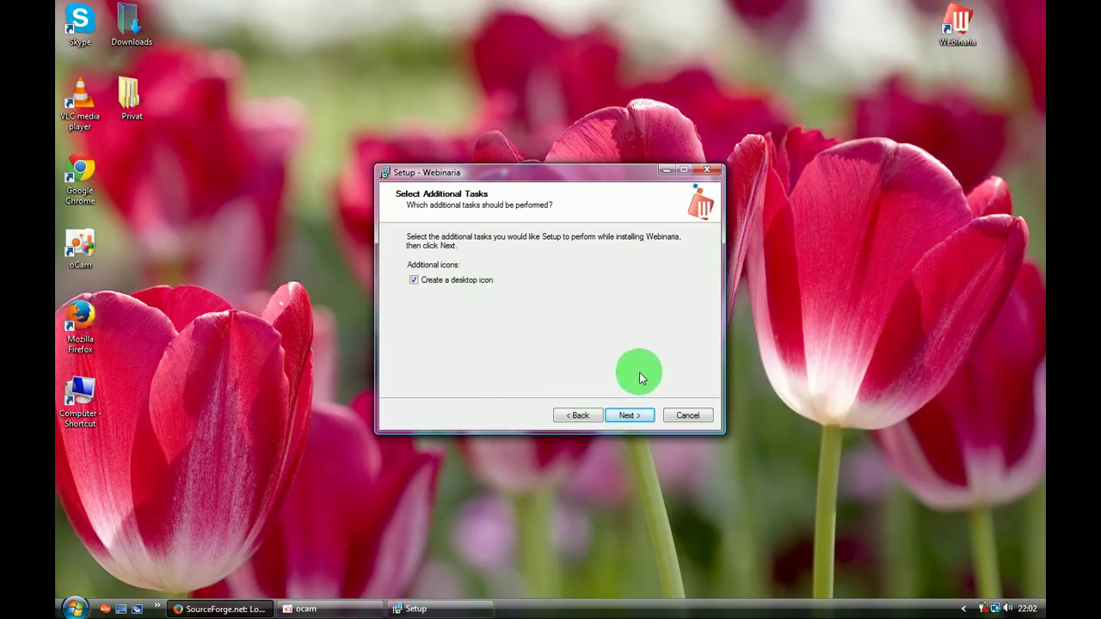
click(686, 418)
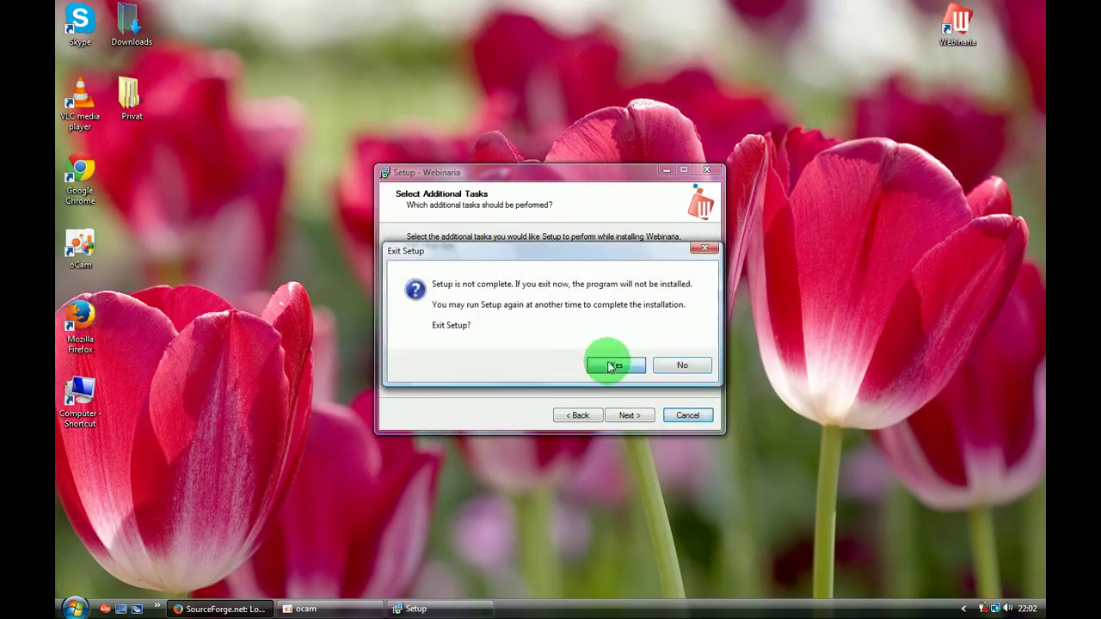
Step: Confirm exiting Setup, launch Webinaria from its desktop shortcut, and centre its window
click(605, 364)
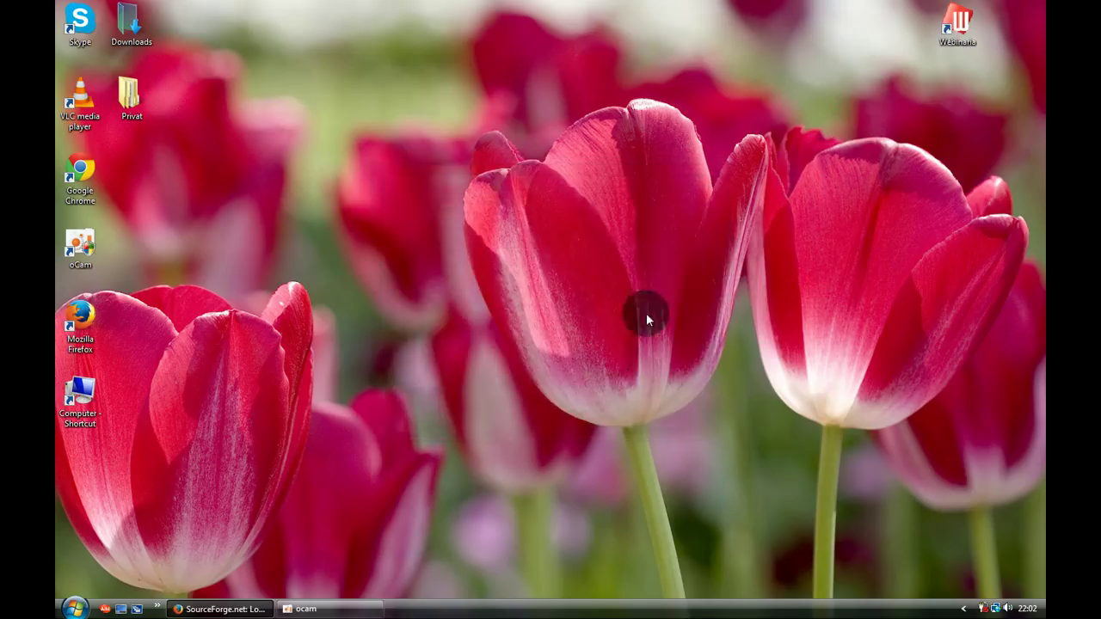
double_click(957, 22)
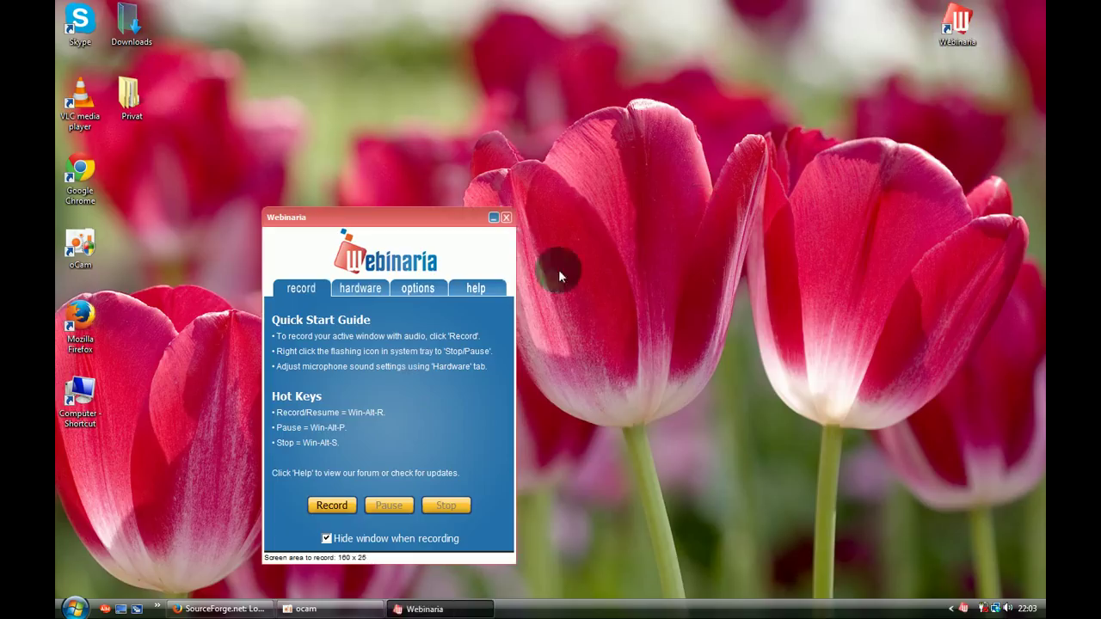
click(386, 234)
drag(372, 225, 453, 203)
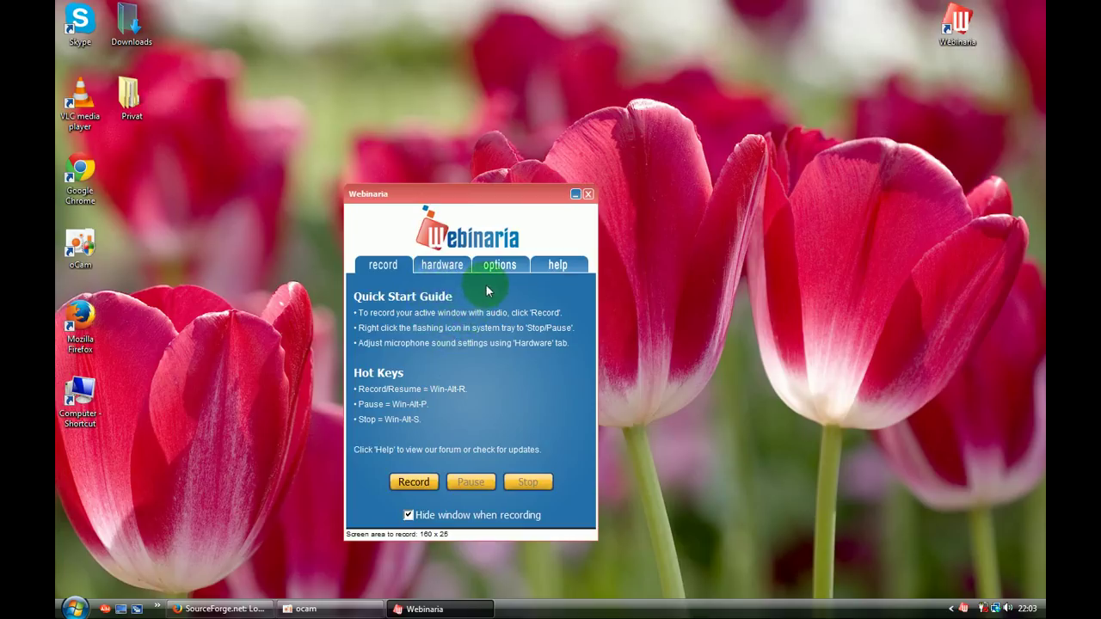
Step: Enable audio narration, choose the custom 1440 x 900 capture area, and set frame rate to High (15 fps)
click(499, 263)
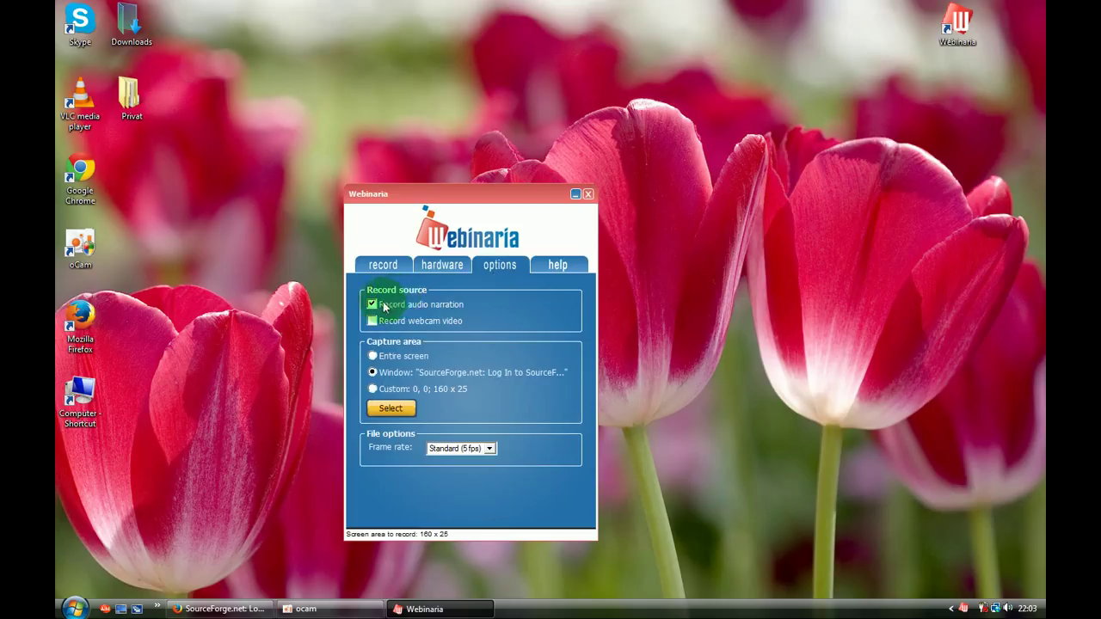
click(372, 305)
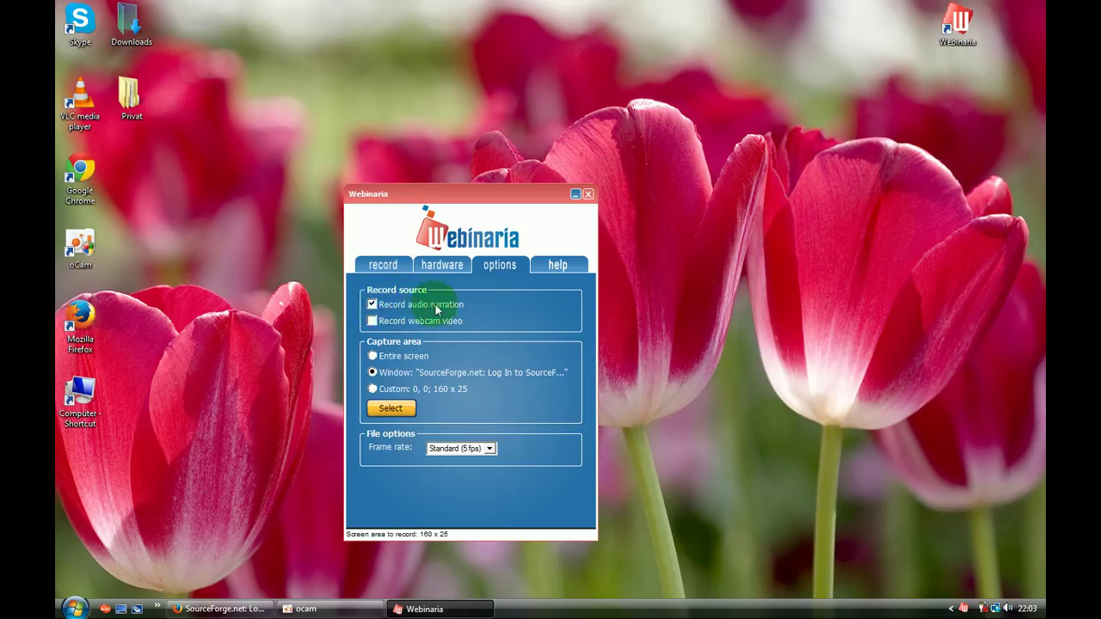
click(374, 358)
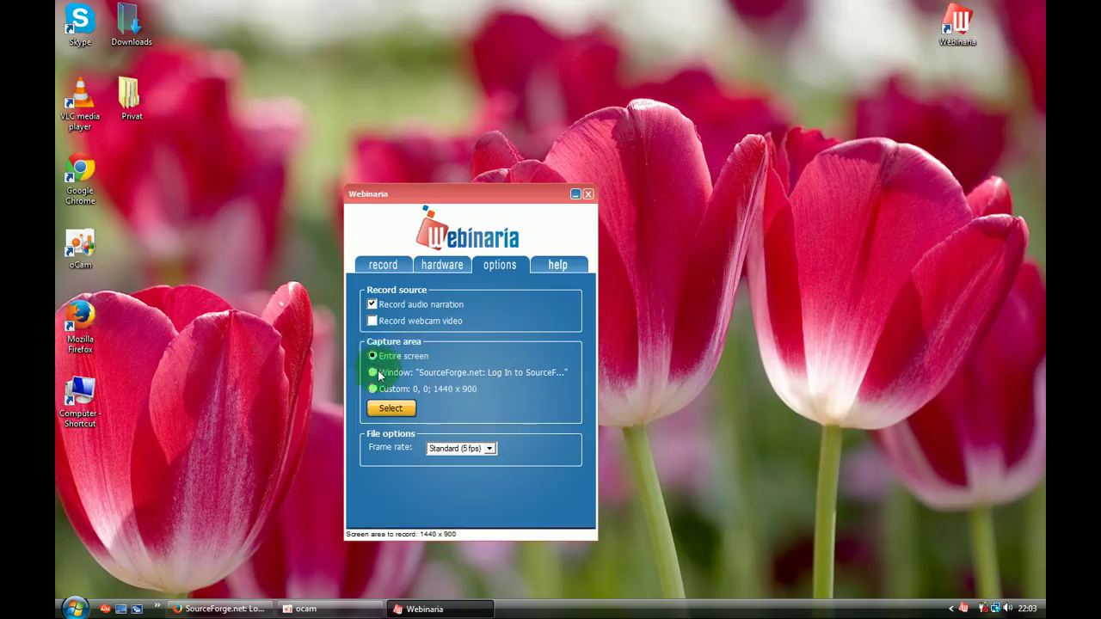
click(375, 392)
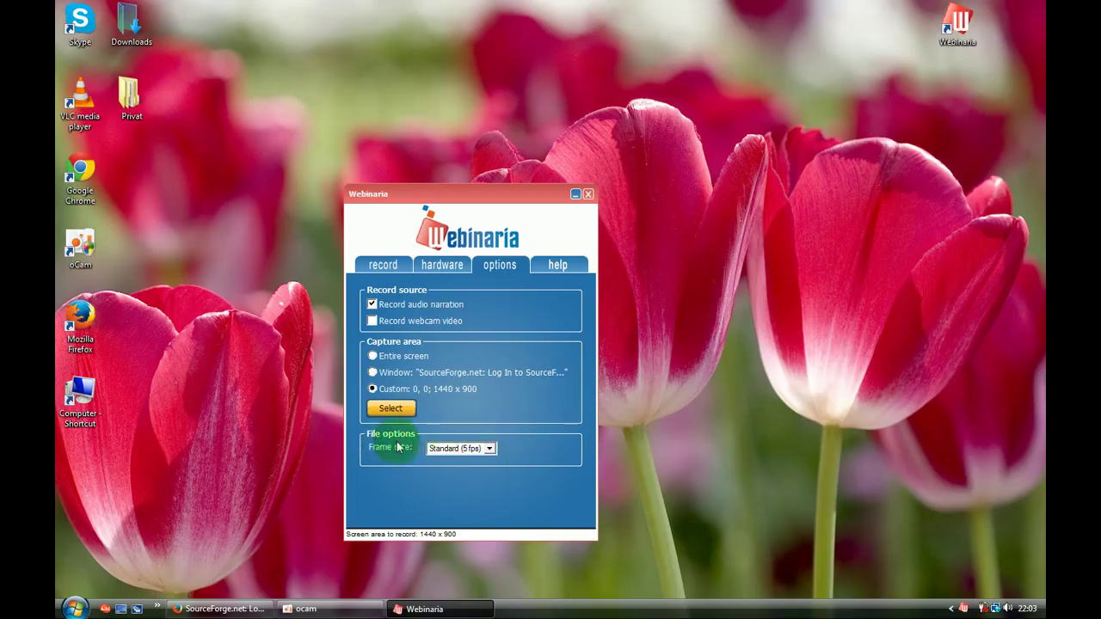
click(488, 448)
click(477, 461)
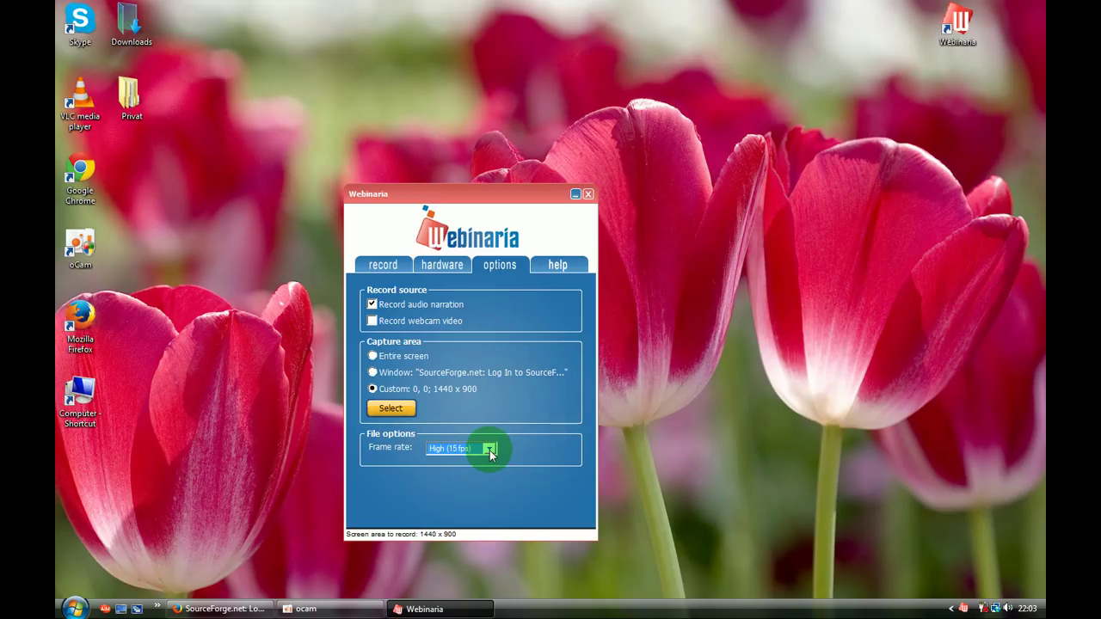
Step: Return to the Quick Start Guide showing the 1440 x 900 recording area
click(381, 266)
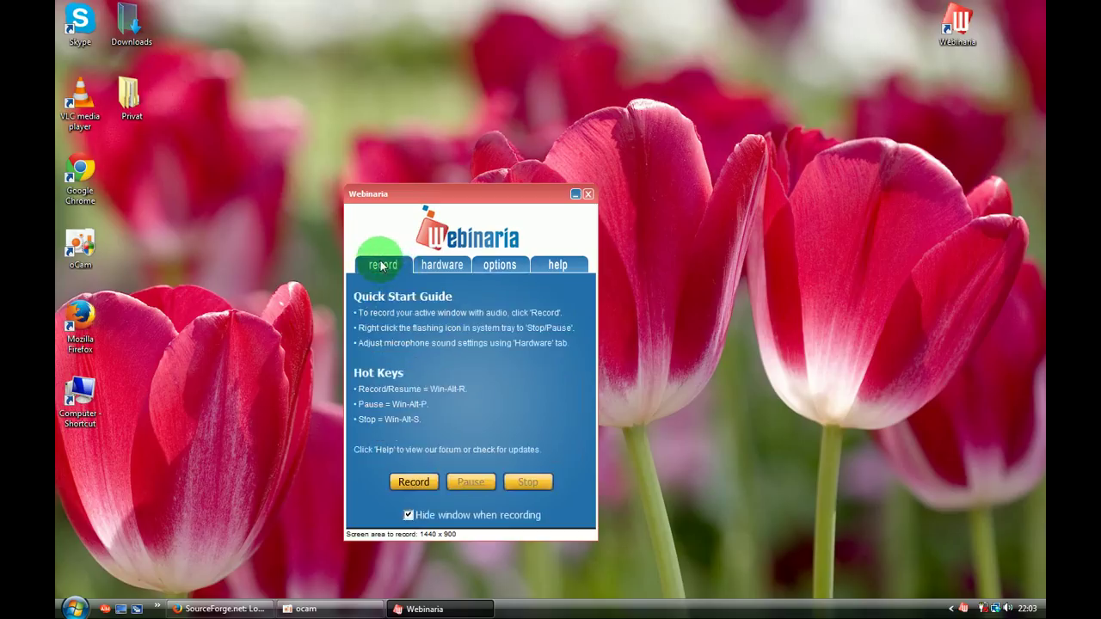